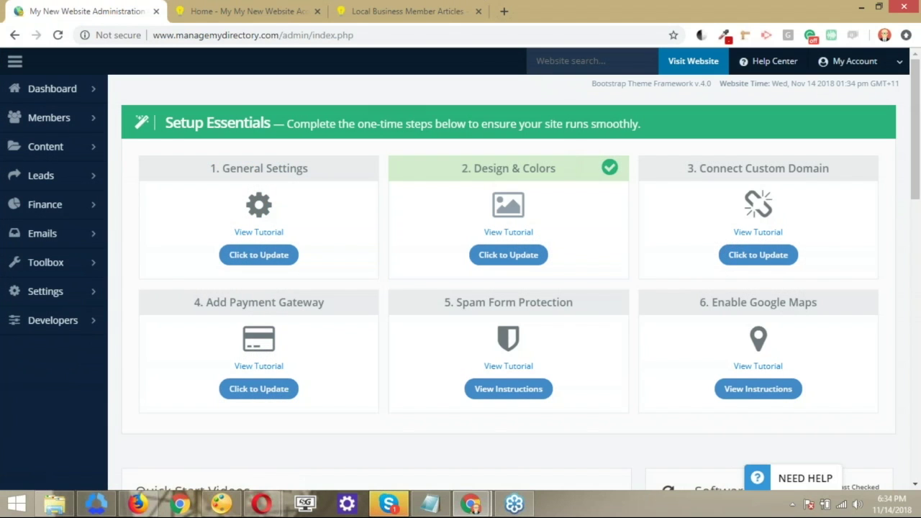
# From the member's account dashboard, open the Add Member Article form.
pyautogui.click(278, 14)
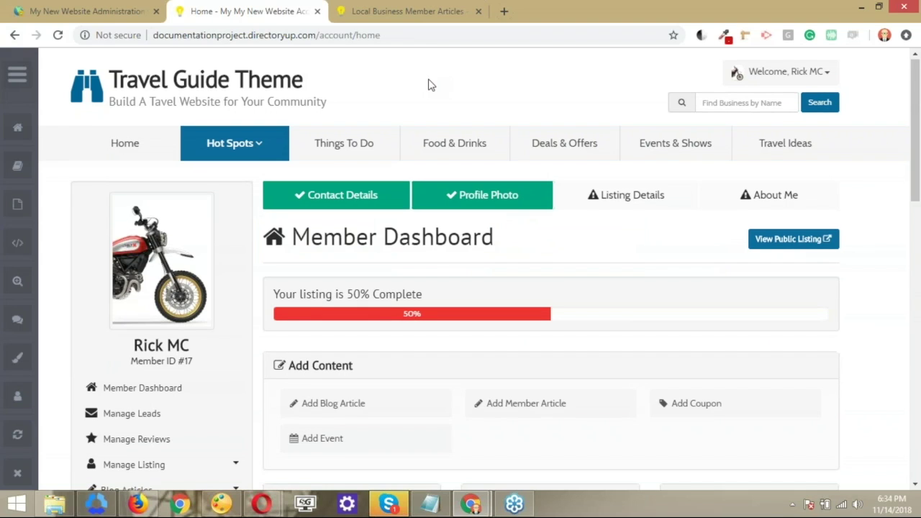
pyautogui.scroll(-1, 560, 224)
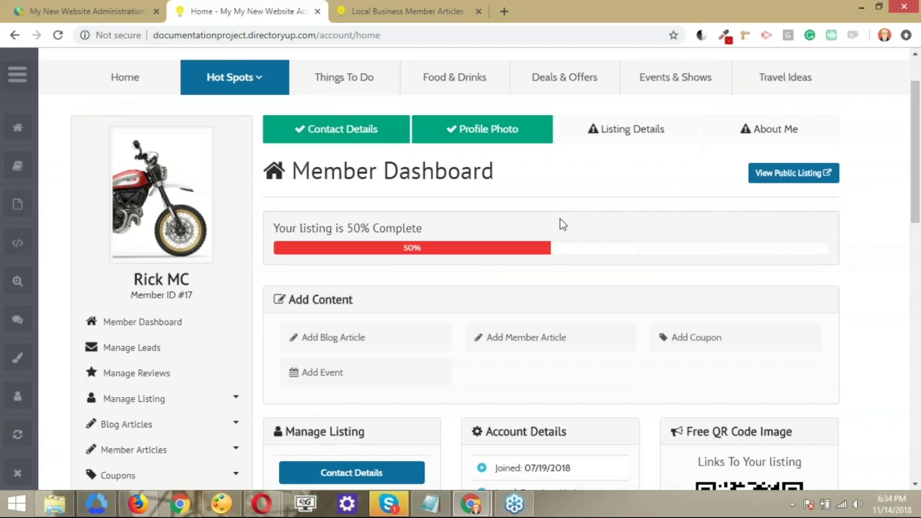
pyautogui.scroll(-1, 561, 224)
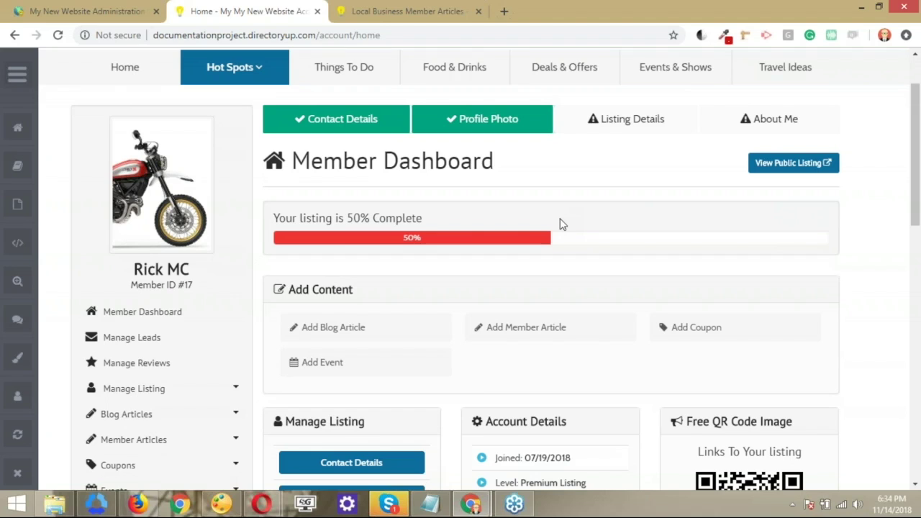
pyautogui.scroll(-1, 265, 335)
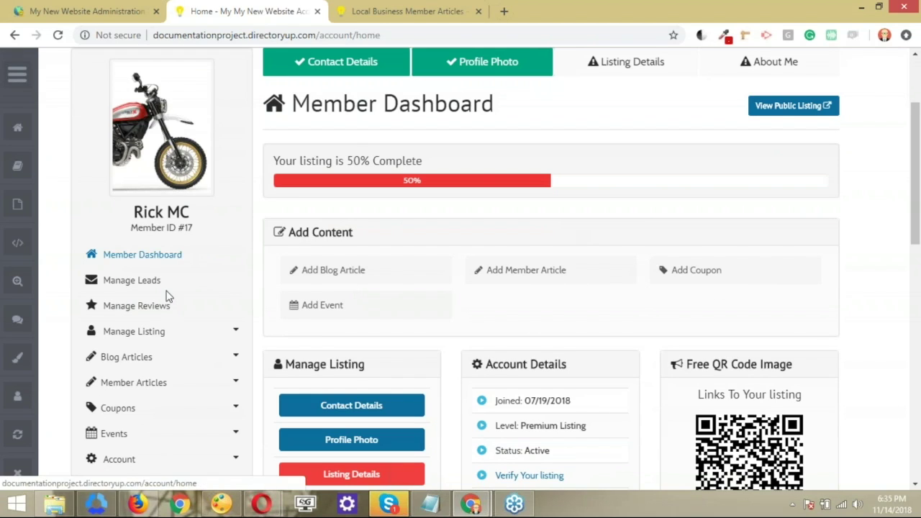
pyautogui.scroll(-1, 136, 305)
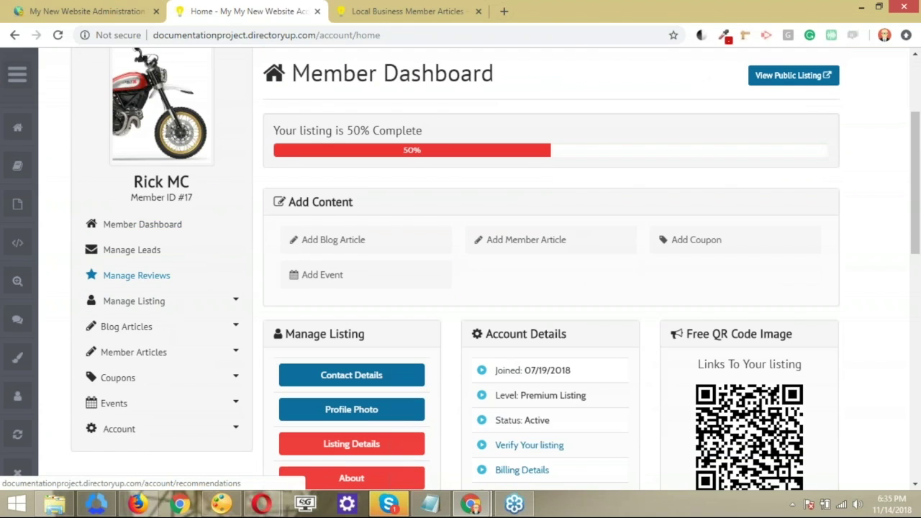
pyautogui.scroll(-1, 136, 301)
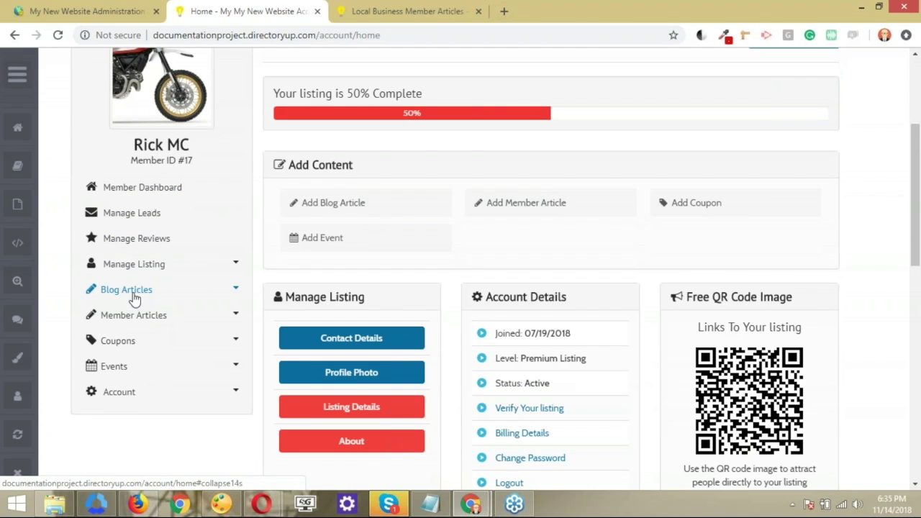
pyautogui.click(139, 320)
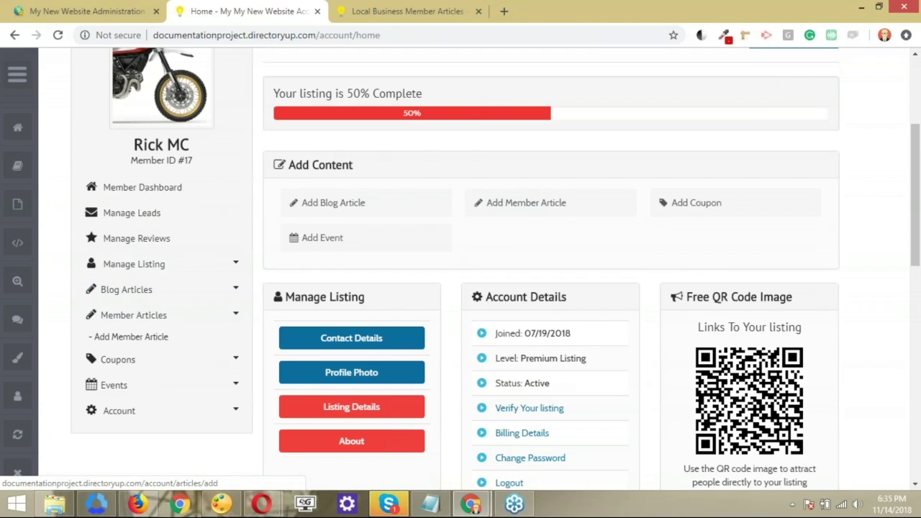
pyautogui.click(144, 339)
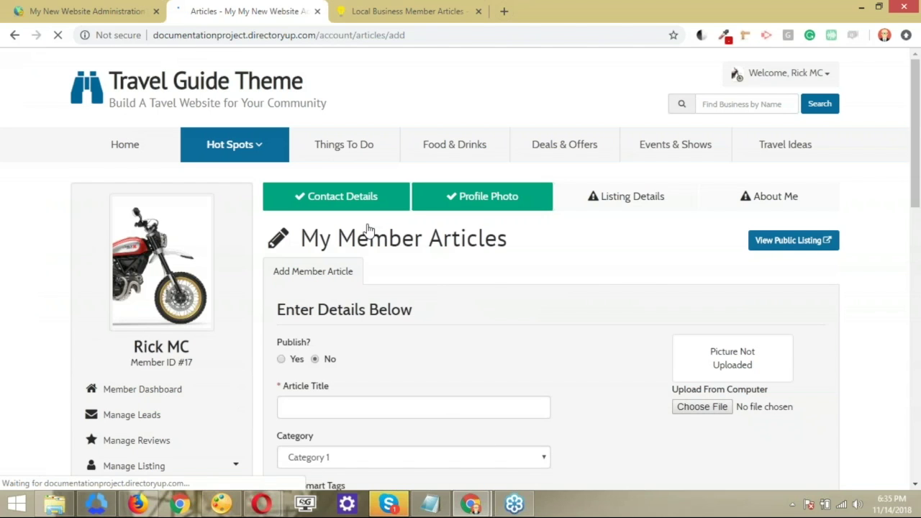
# Check the form's current category choices (Category 1, Category 2, Category 3).
pyautogui.scroll(-1, 426, 246)
pyautogui.scroll(-1, 426, 245)
pyautogui.click(403, 323)
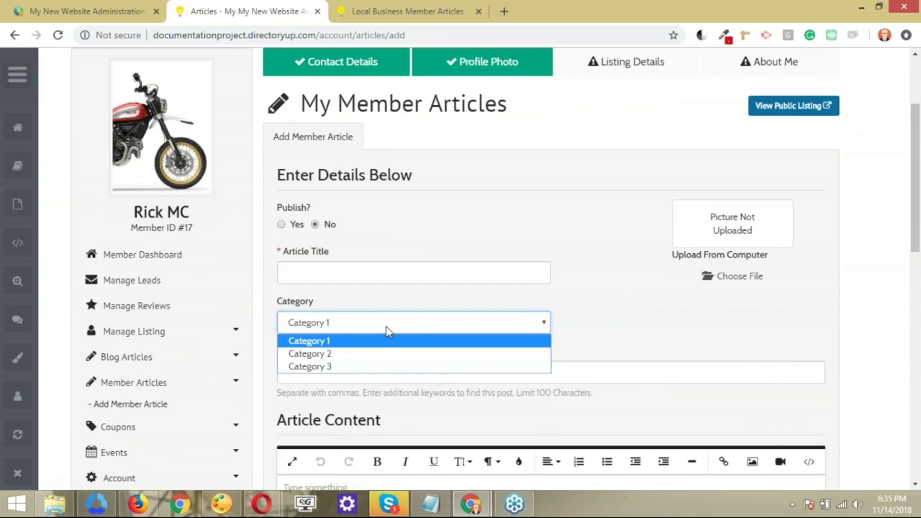
pyautogui.click(122, 14)
# In the admin, go to Content > Edit Post Settings and edit the Member Article row.
pyautogui.click(112, 13)
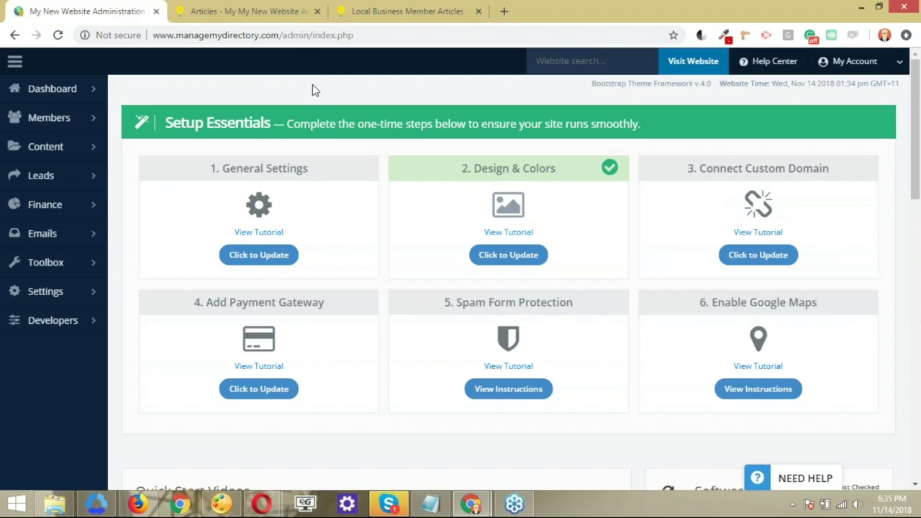
pyautogui.moveTo(47, 152)
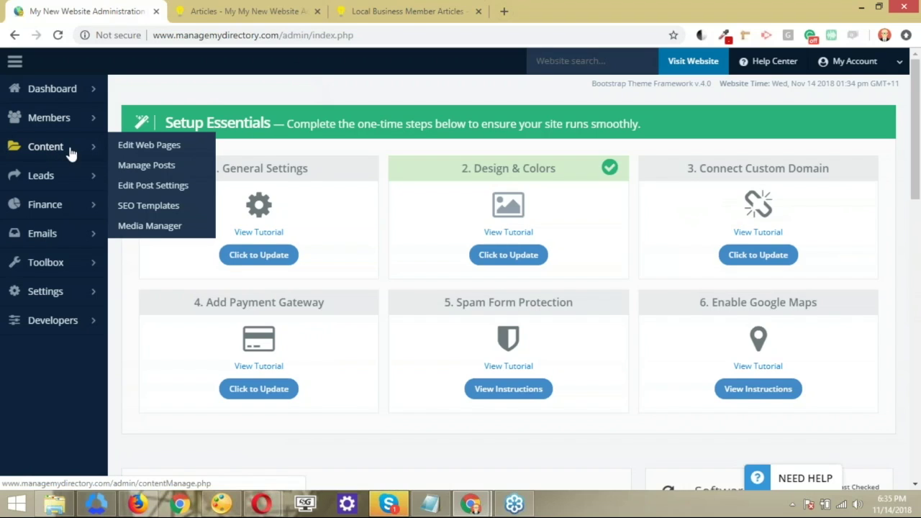
pyautogui.click(152, 189)
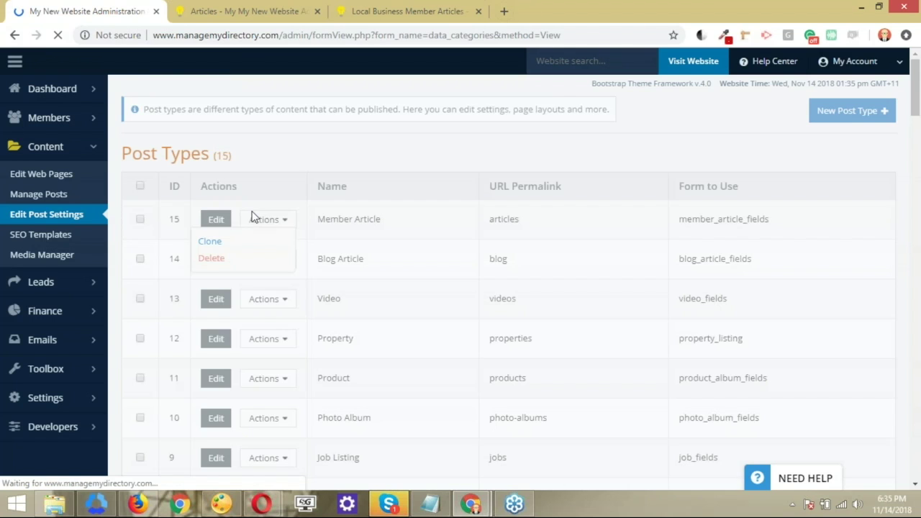
pyautogui.doubleClick(504, 219)
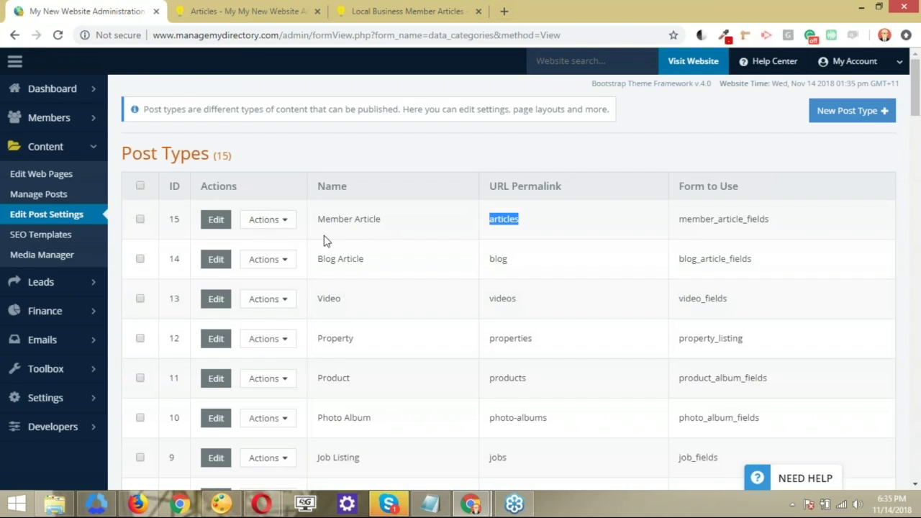
pyautogui.click(222, 225)
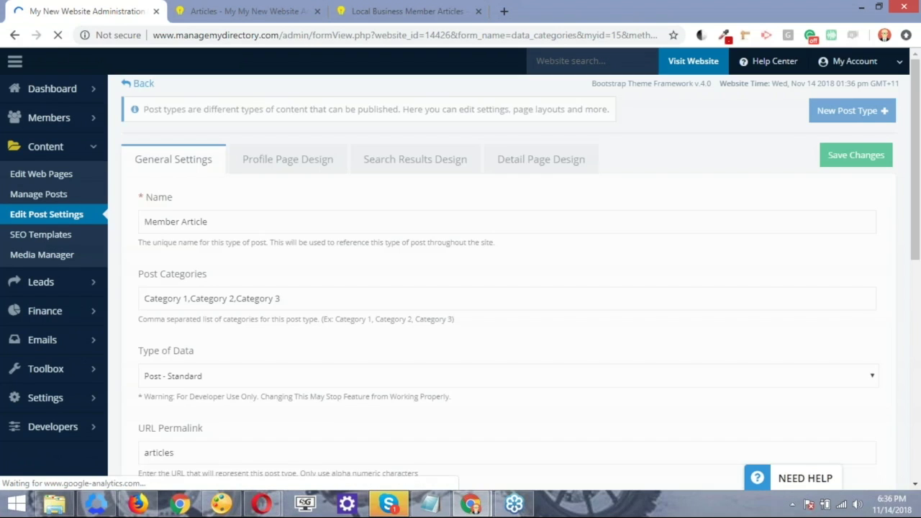
# Replace the Post Categories text with 'Car,Motorcycle,Airplane' and save the changes.
pyautogui.tripleClick(223, 282)
pyautogui.click(223, 282)
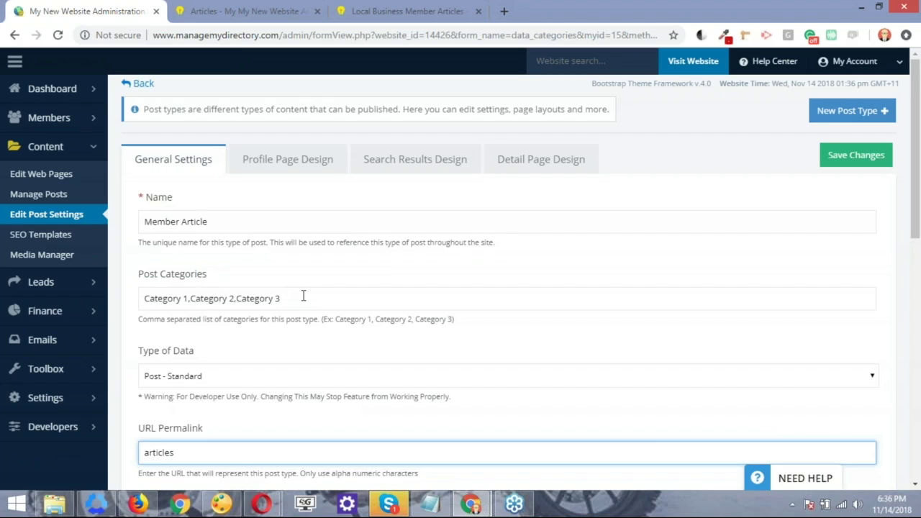
pyautogui.moveTo(295, 298); pyautogui.dragTo(141, 299)
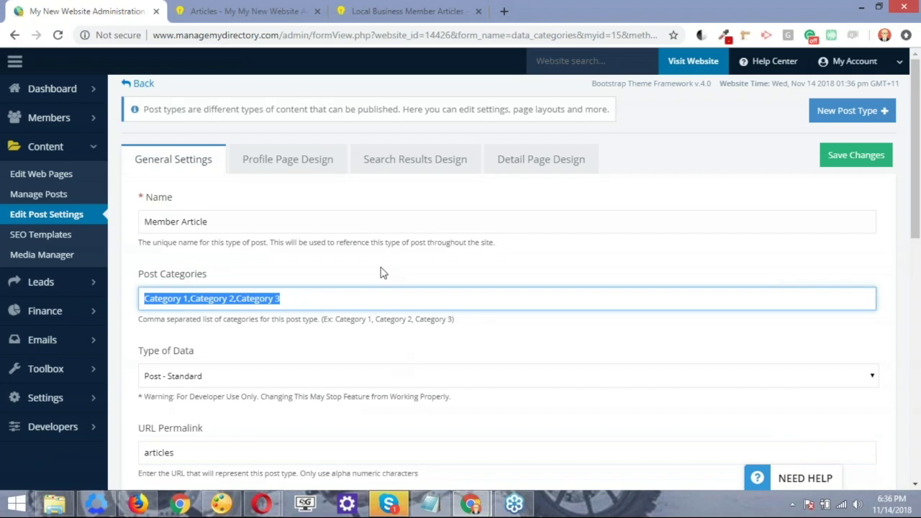
pyautogui.press('BackSpace')
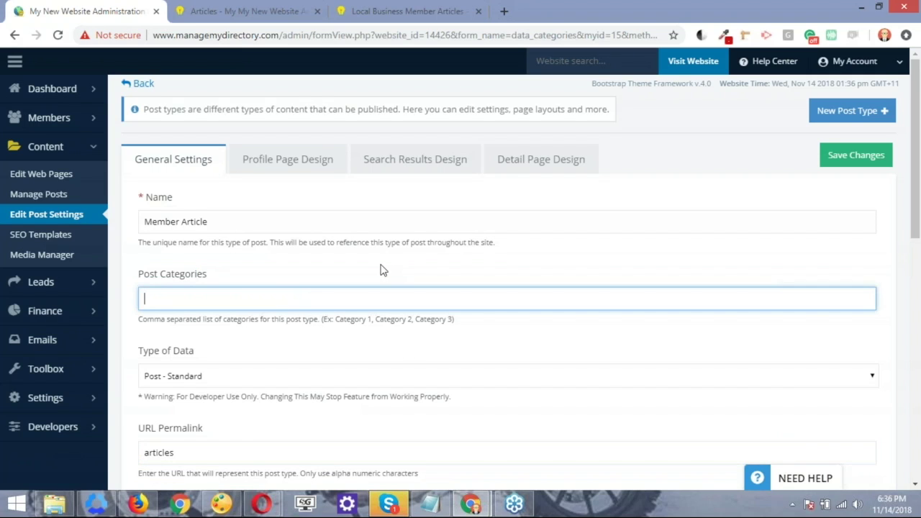
pyautogui.write('Car,Motorcycle,Airplane')
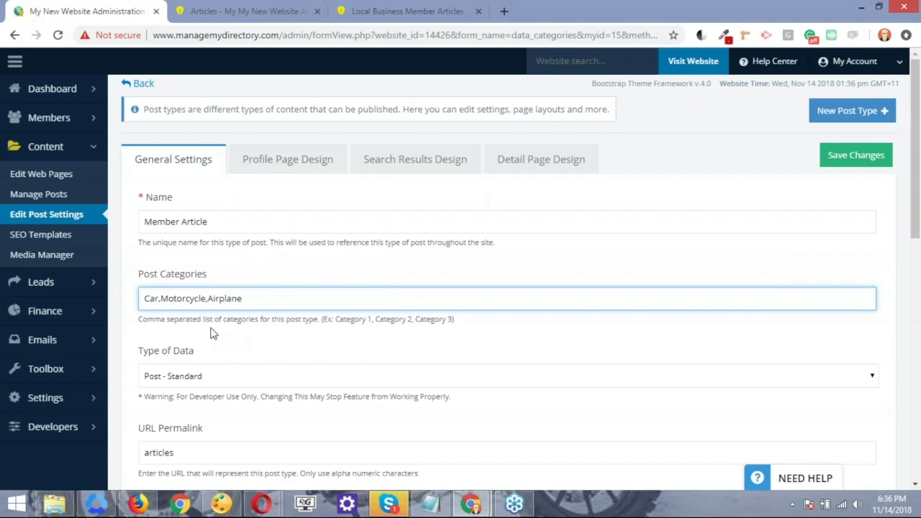
pyautogui.click(857, 162)
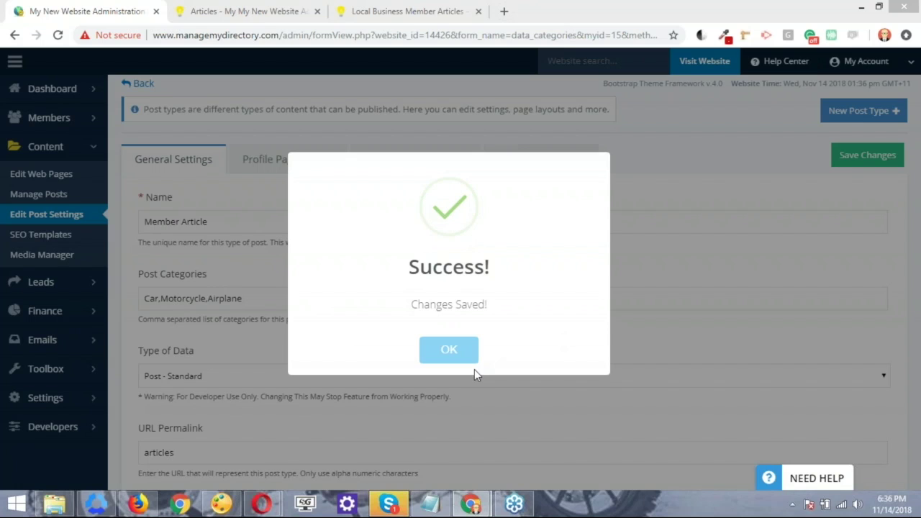
pyautogui.click(426, 343)
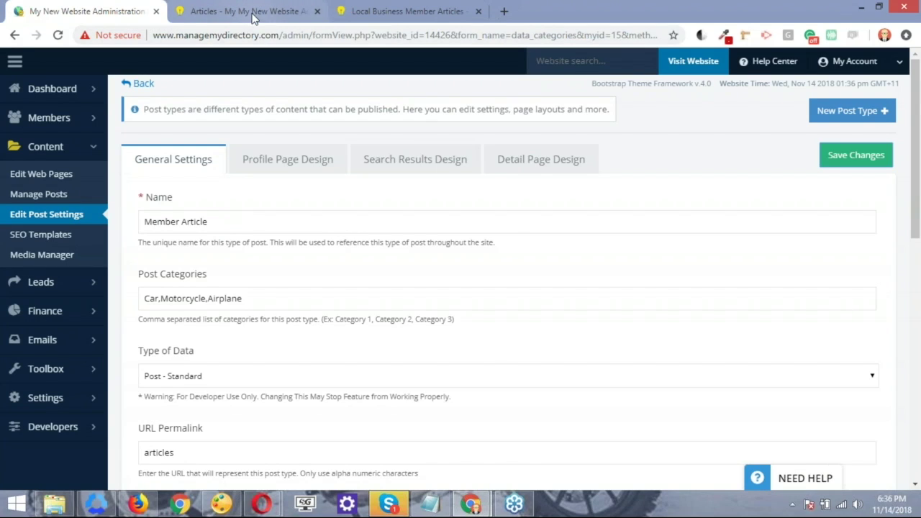
# Reload the Add Member Article form and confirm its Category list offers Car, Motorcycle, Airplane.
pyautogui.click(245, 11)
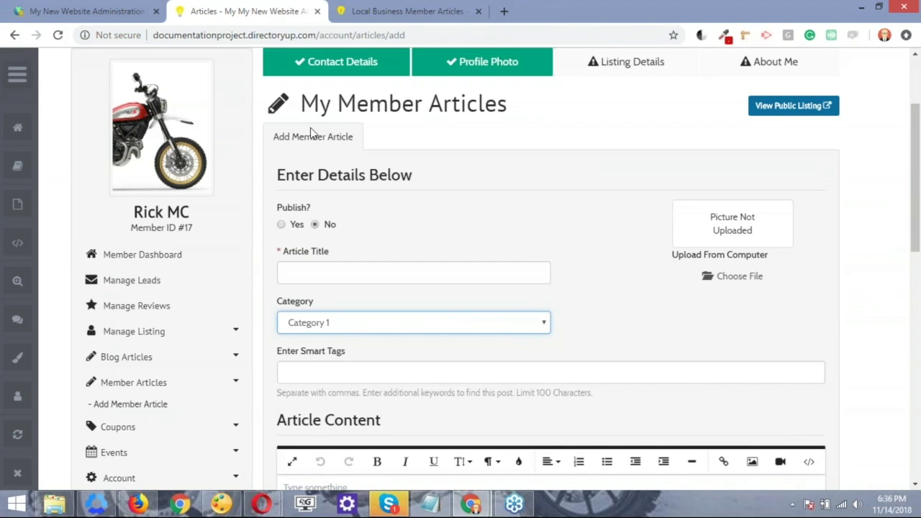
pyautogui.click(60, 38)
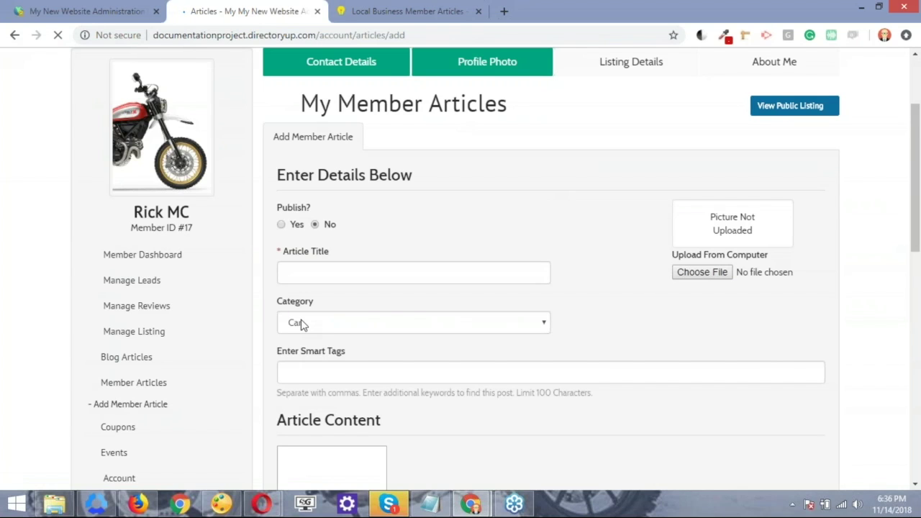
pyautogui.click(331, 318)
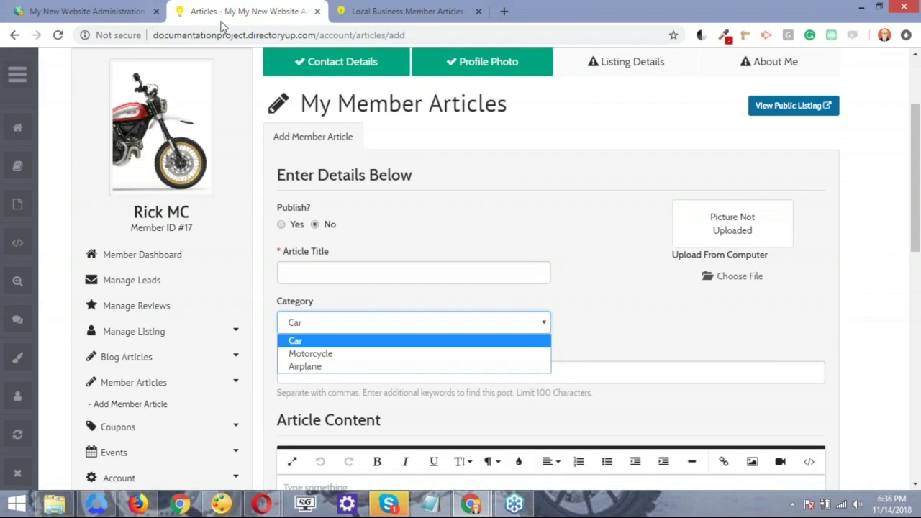
pyautogui.hotkey('ctrl', 'Tab')
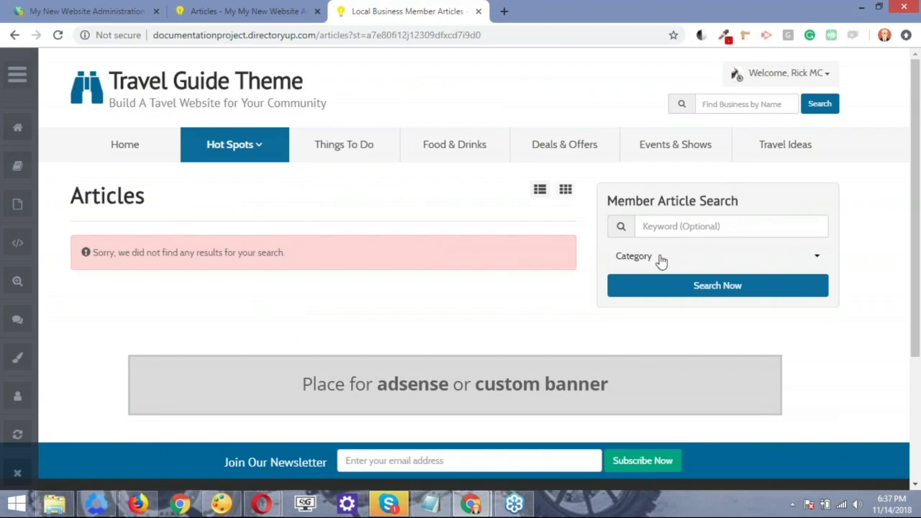
# Reload the Articles search to confirm its Category filter lists Car, Motorcycle, Airplane.
pyautogui.click(650, 256)
pyautogui.click(655, 267)
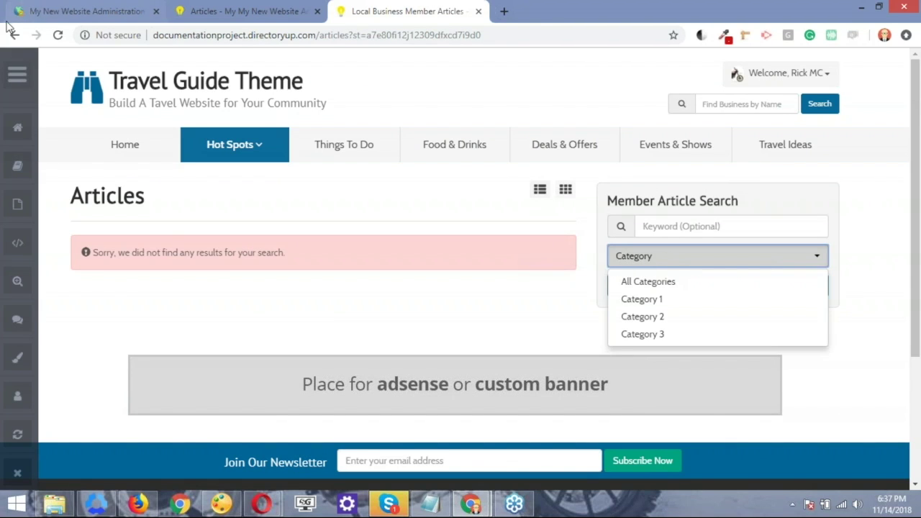
pyautogui.click(57, 35)
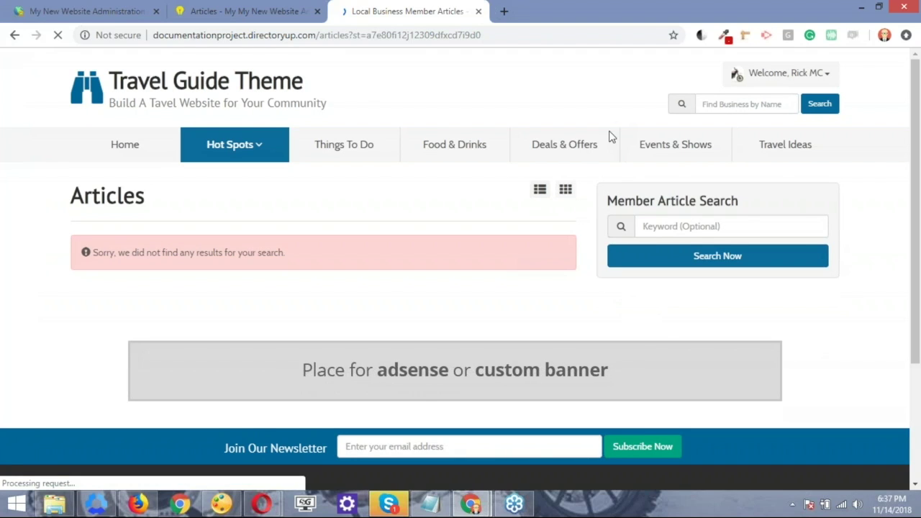
pyautogui.click(663, 261)
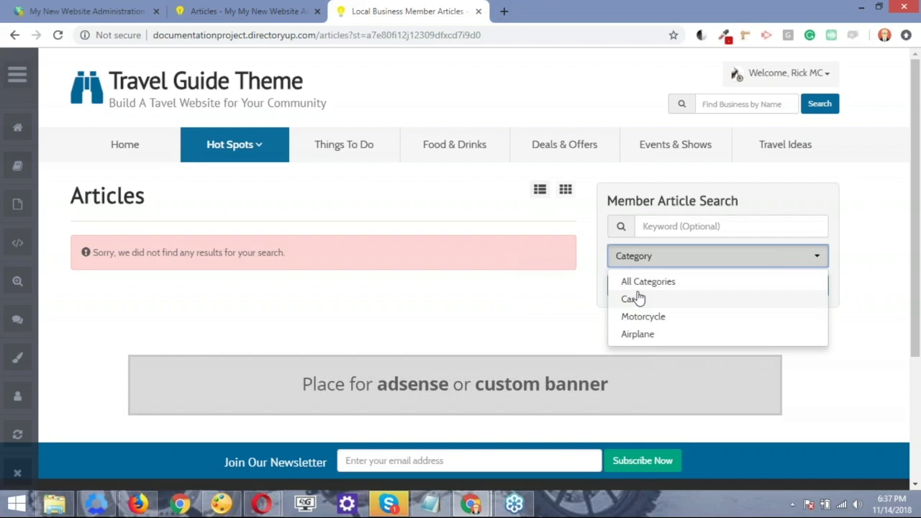
pyautogui.click(225, 11)
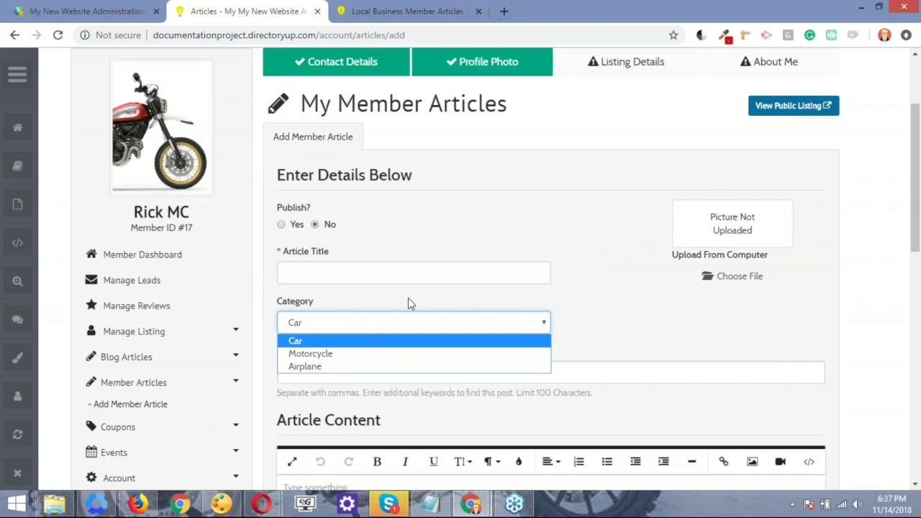
pyautogui.click(605, 300)
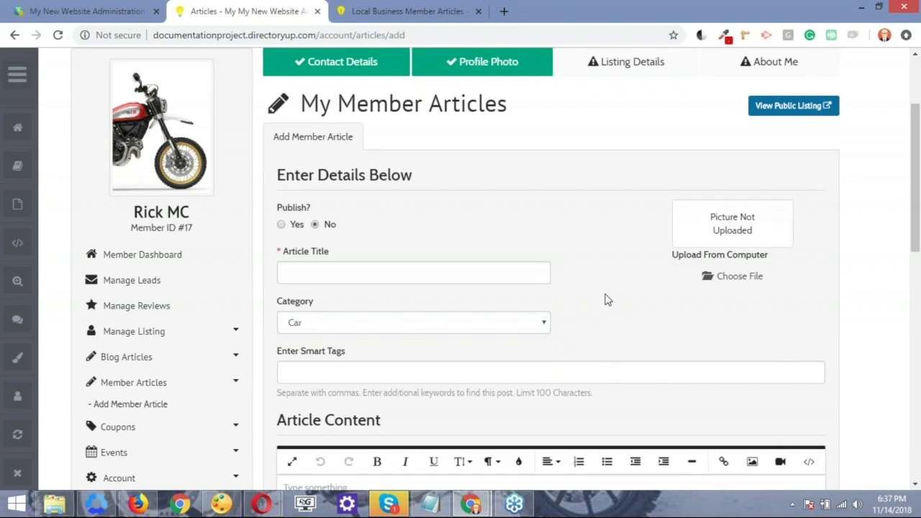